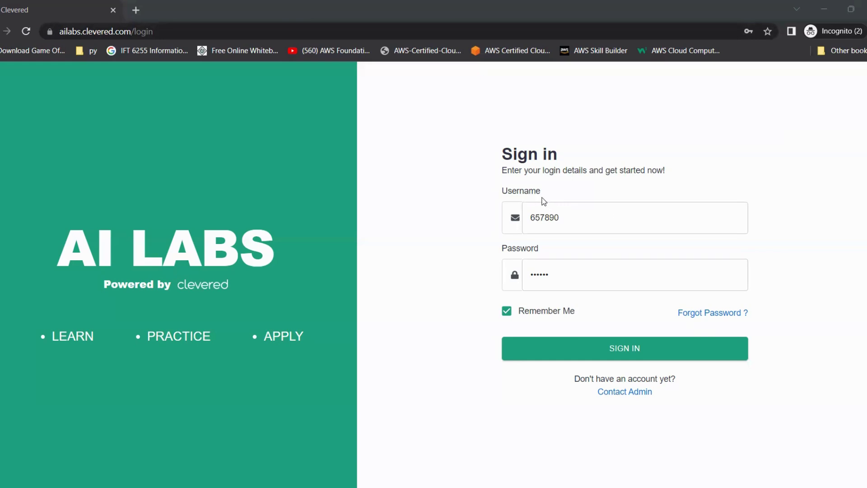
# Select the entered username and the whole password in the sign-in fields
pyautogui.doubleClick(573, 217)
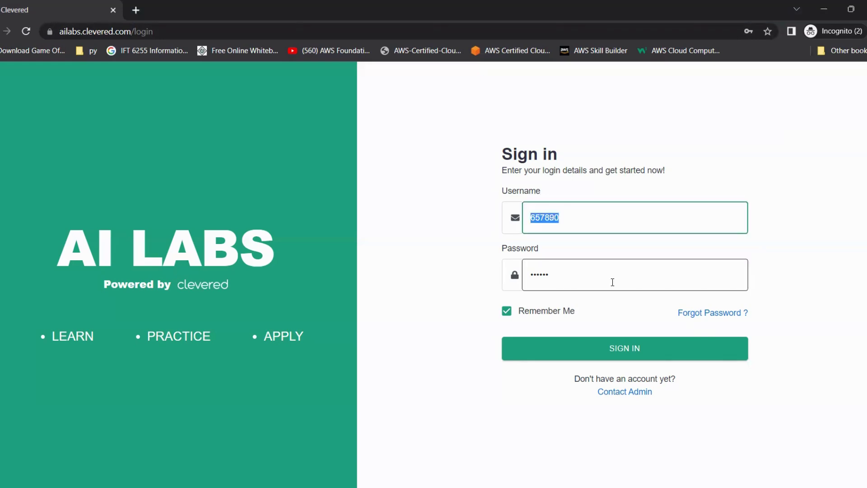
pyautogui.click(611, 281)
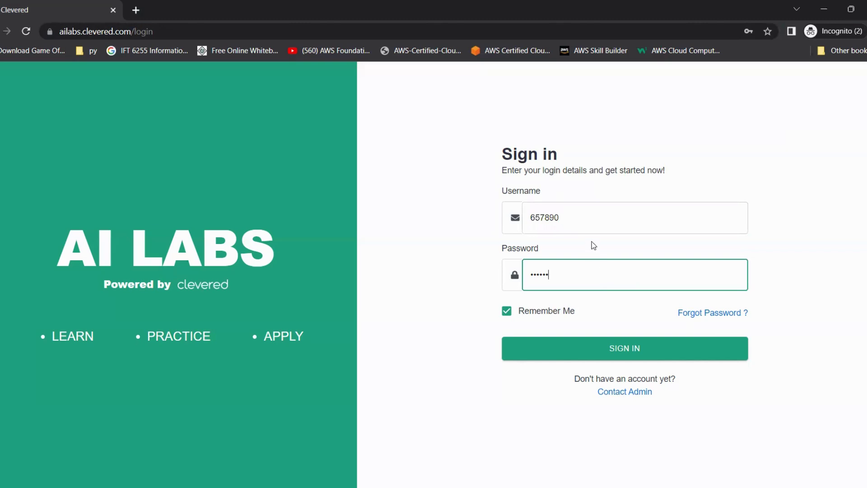
pyautogui.click(580, 220)
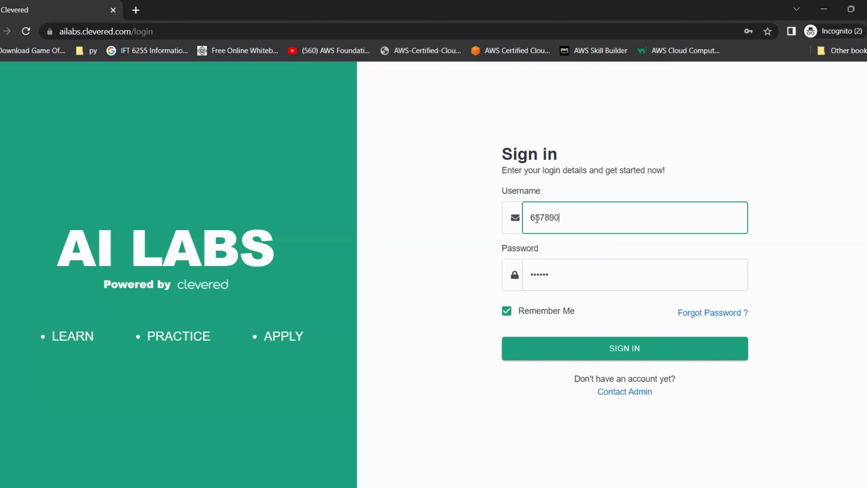
pyautogui.moveTo(580, 220); pyautogui.dragTo(519, 216)
pyautogui.click(593, 277)
pyautogui.moveTo(544, 280); pyautogui.dragTo(523, 278)
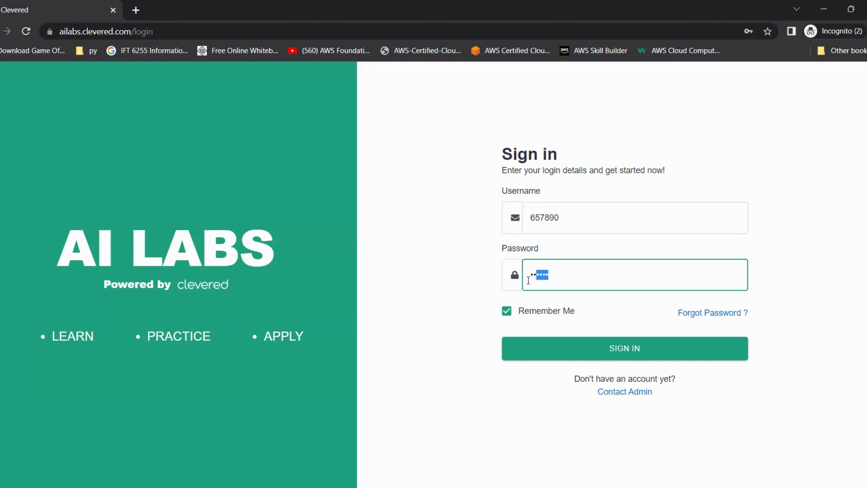
# Sign in and open Join Class under Live Classes to list today's demo 1 class
pyautogui.click(596, 351)
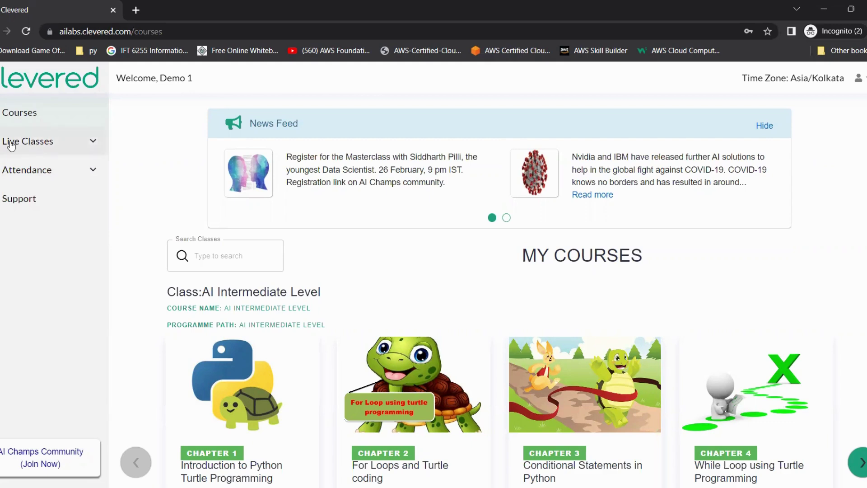
pyautogui.click(78, 143)
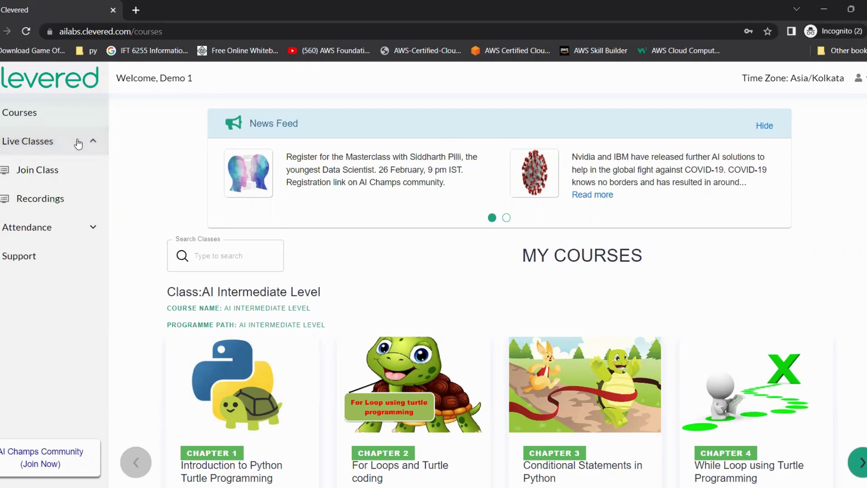
pyautogui.click(43, 173)
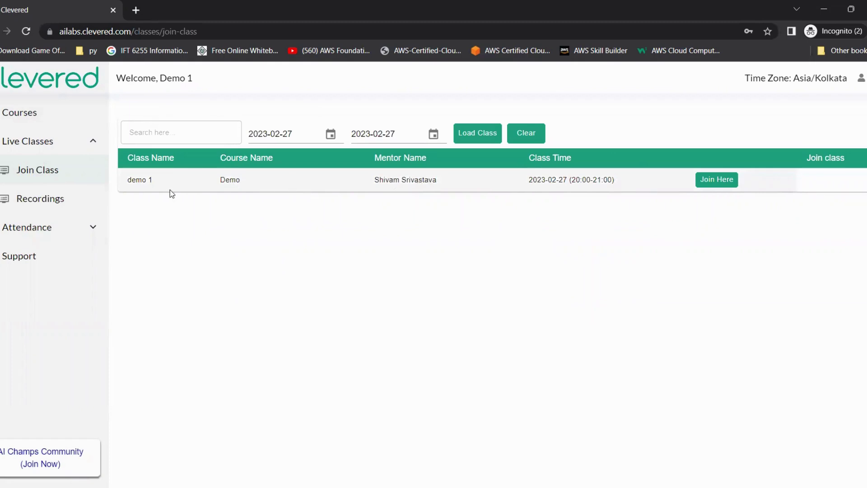
# Join the demo 1 live class and choose Microphone for its audio
pyautogui.click(732, 186)
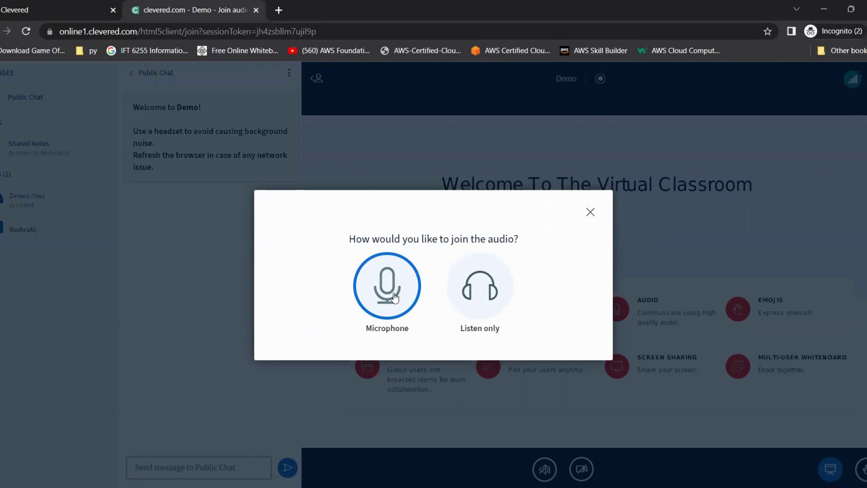
pyautogui.click(395, 297)
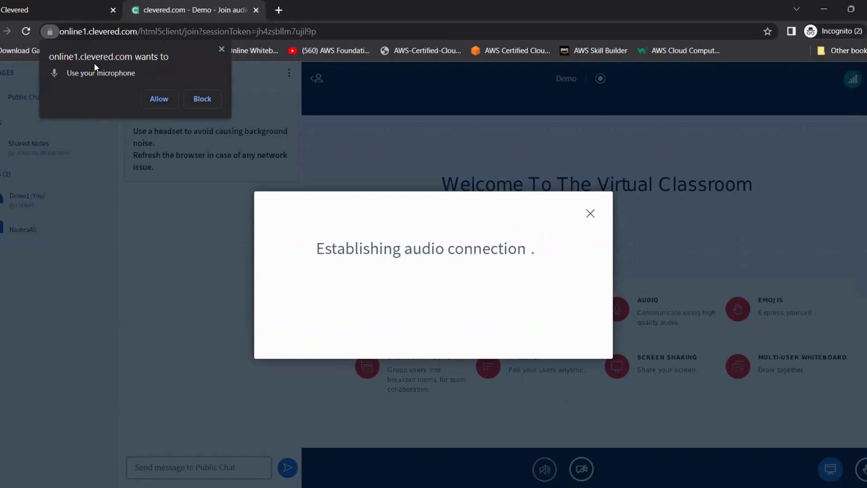
# Allow the microphone, confirm the echo test, mute yourself, then leave the audio
pyautogui.click(160, 99)
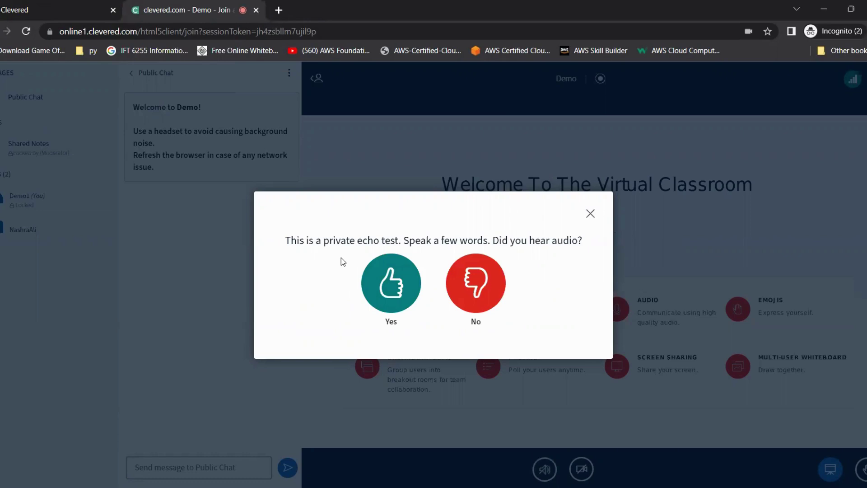
pyautogui.click(385, 285)
pyautogui.click(523, 468)
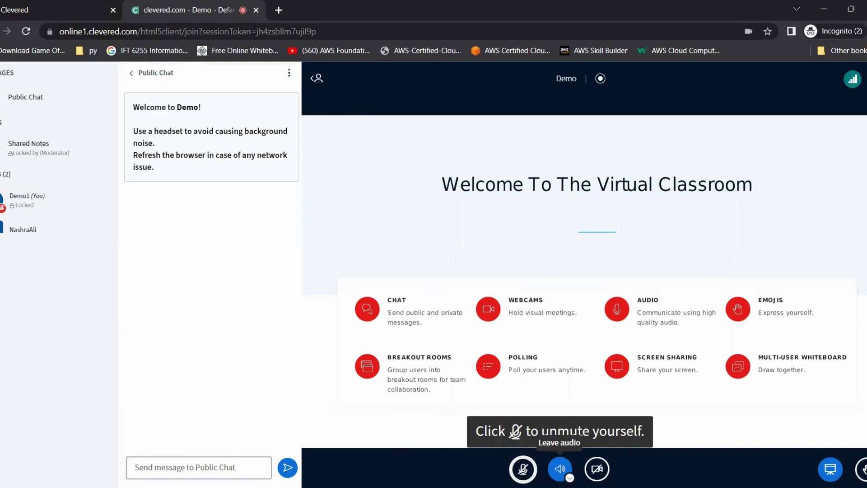
pyautogui.click(560, 468)
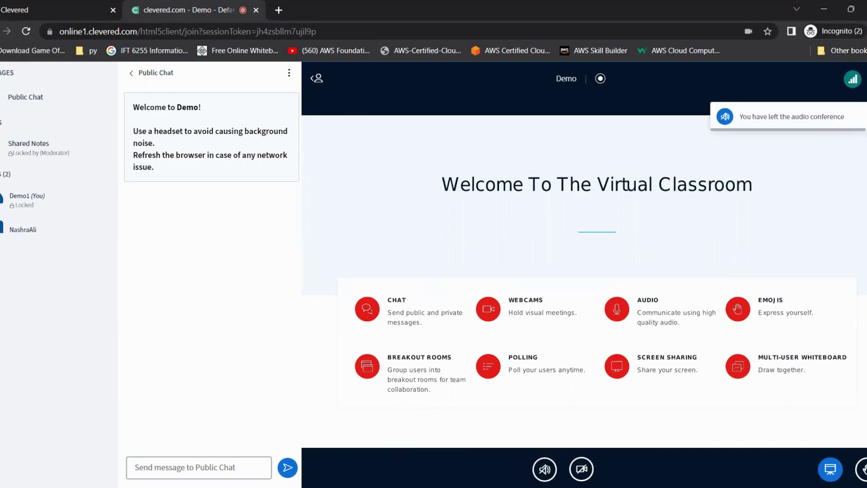
pyautogui.click(545, 469)
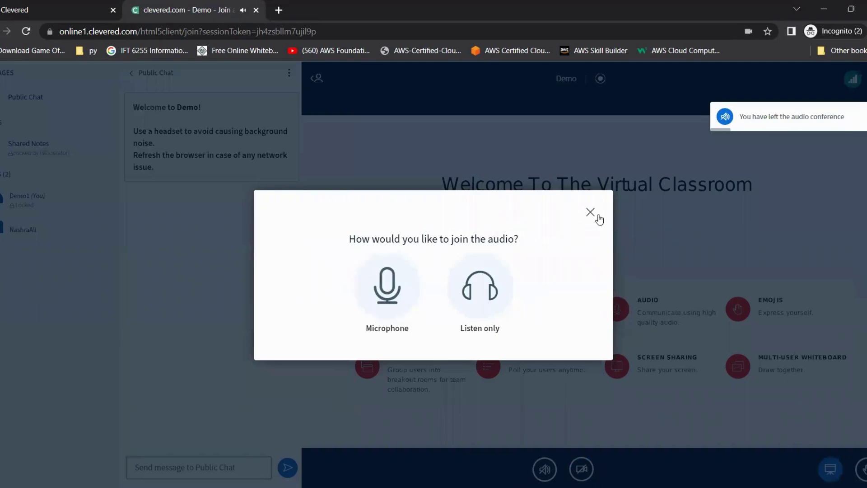
pyautogui.click(576, 370)
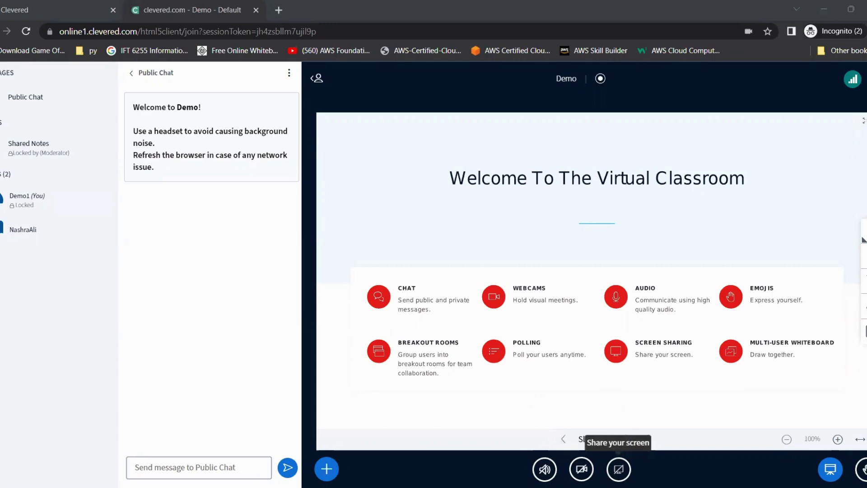
# Start screen sharing and compare the Window and Entire Screen share options
pyautogui.click(619, 469)
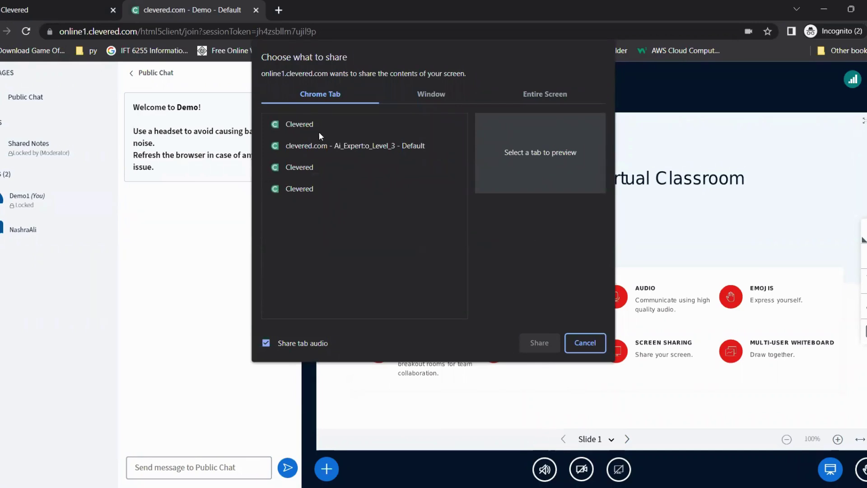
pyautogui.click(434, 95)
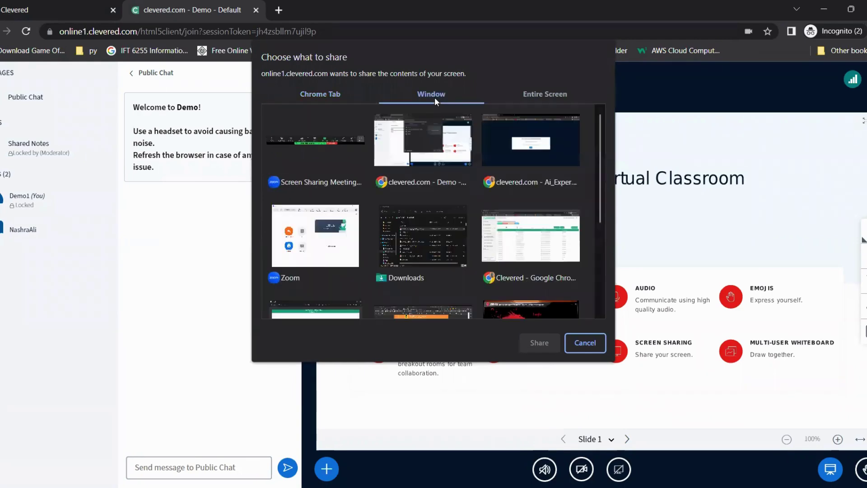
pyautogui.click(536, 94)
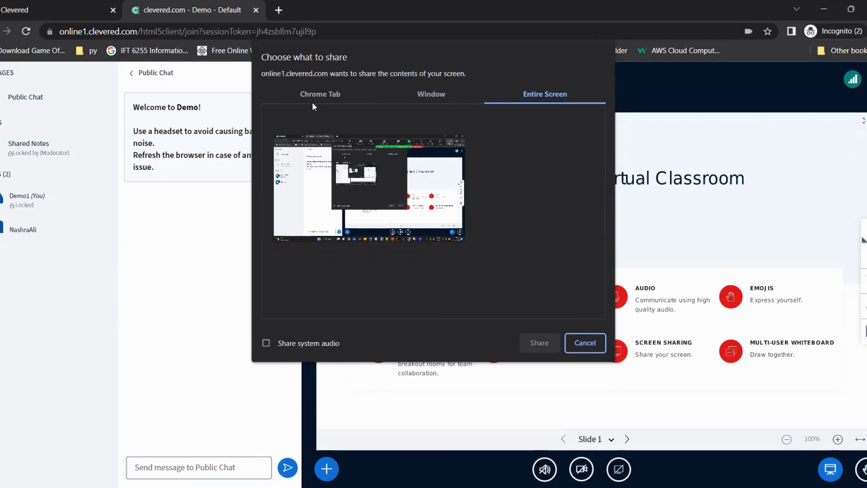
pyautogui.click(434, 96)
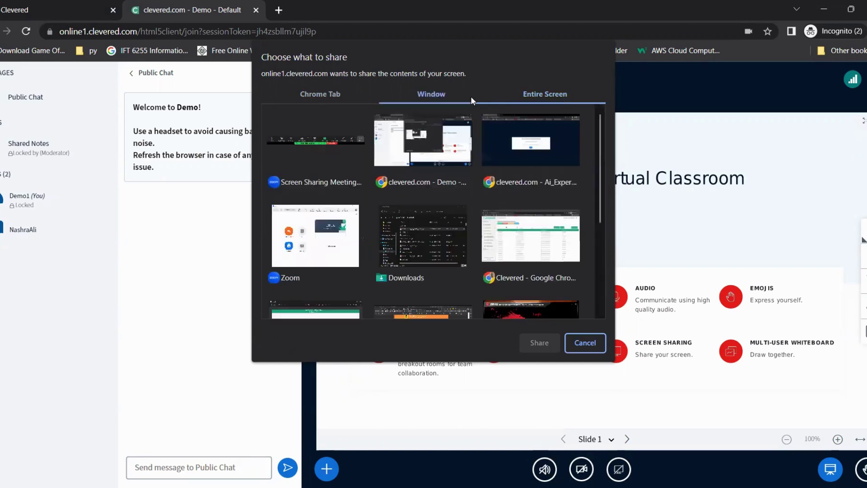
pyautogui.click(524, 96)
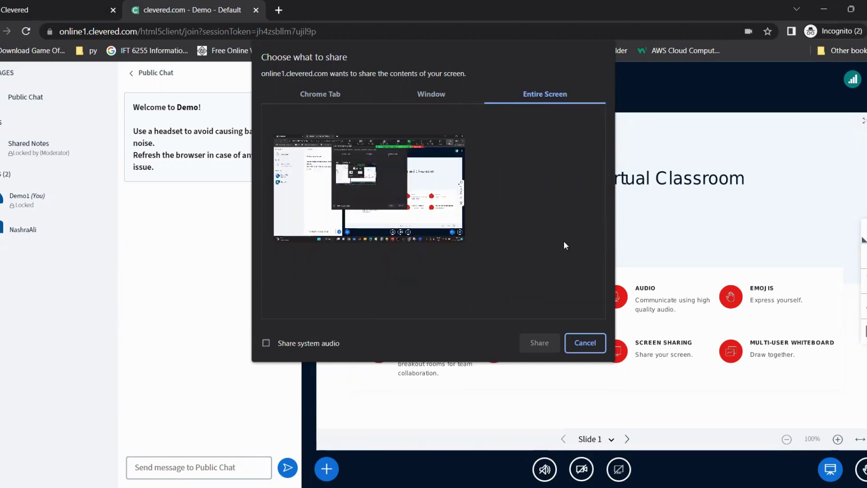
# Check the tab list, pick the entire screen, then cancel sharing and open meeting options
pyautogui.click(329, 94)
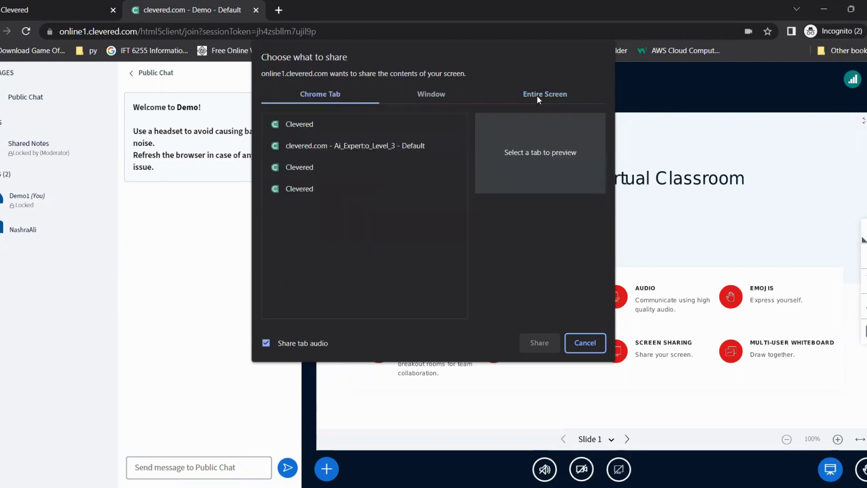
pyautogui.click(568, 96)
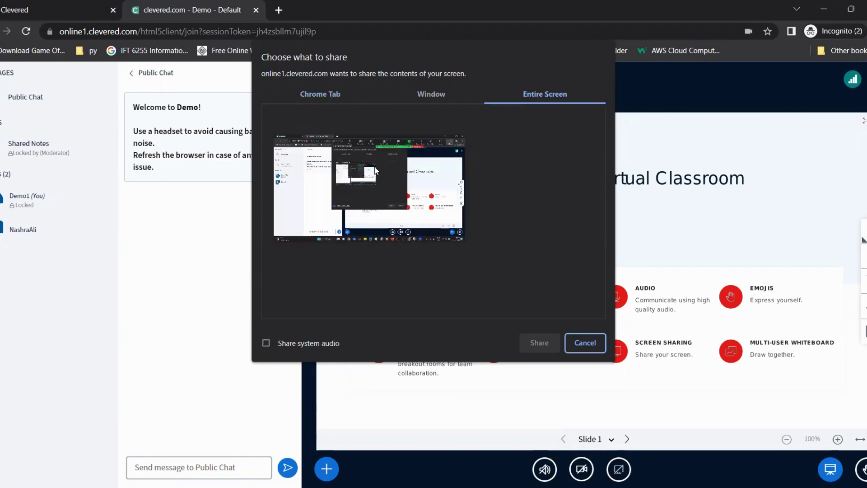
pyautogui.click(393, 195)
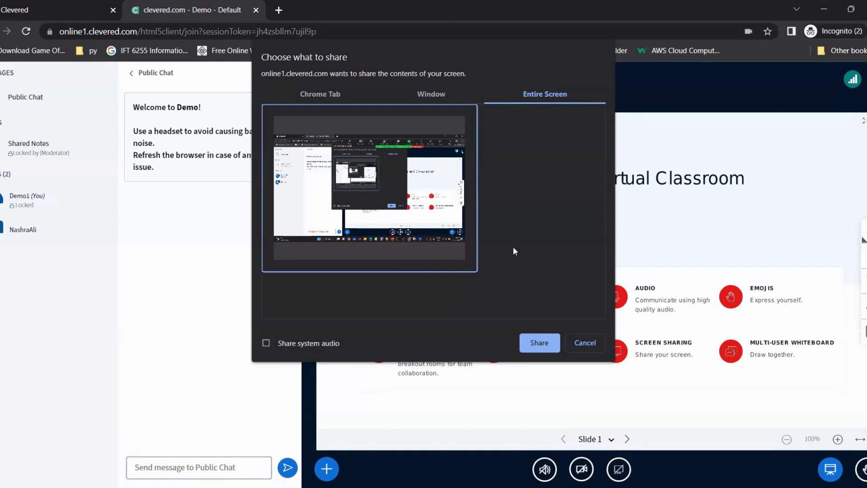
pyautogui.click(586, 343)
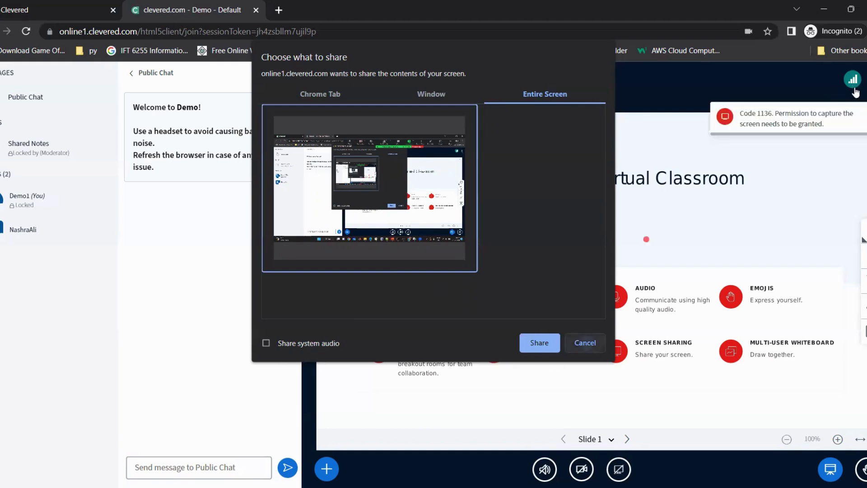
pyautogui.click(862, 83)
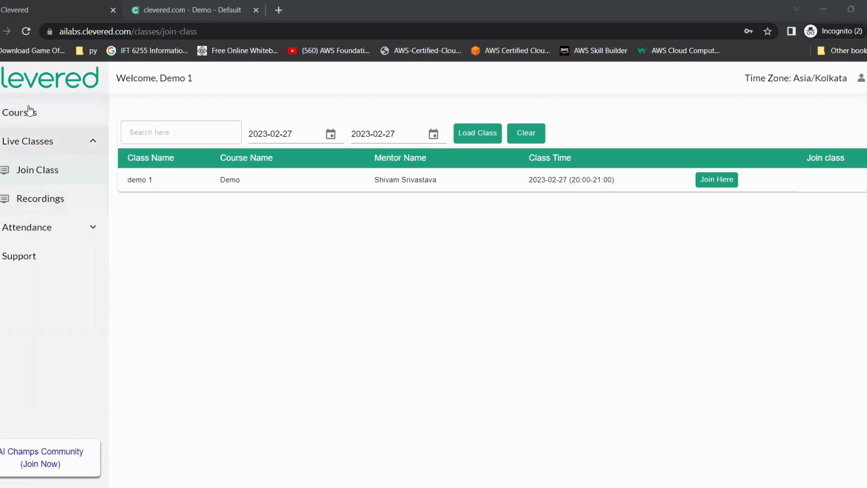
# Open Live Classes Recordings, showing no results for 2023-01-27 to 2023-02-27
pyautogui.click(20, 205)
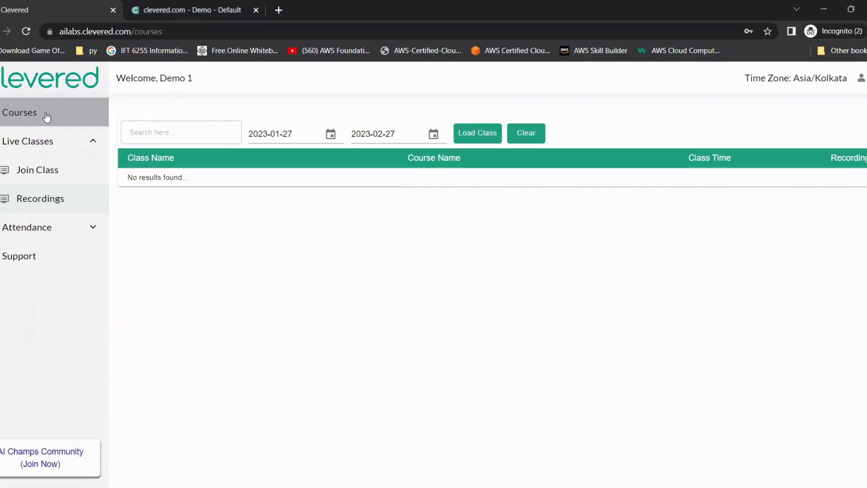
# Go to My Courses and highlight the AI Intermediate Level class title
pyautogui.click(41, 116)
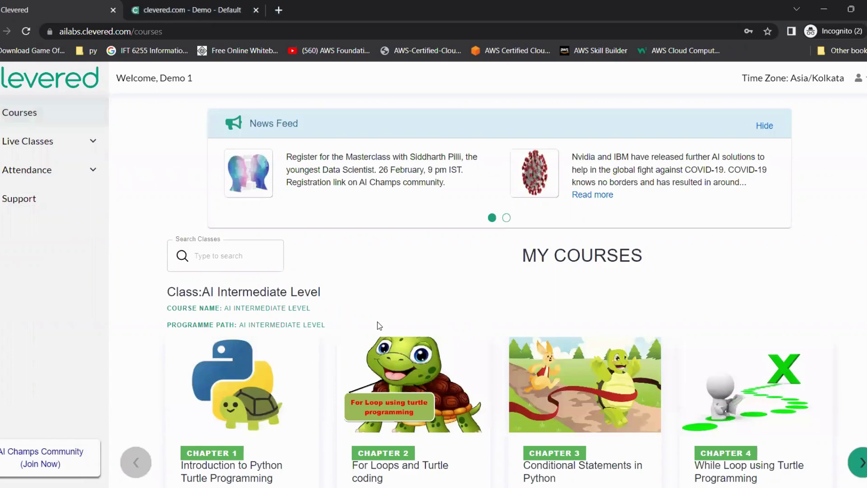
pyautogui.scroll(-4, 401, 320)
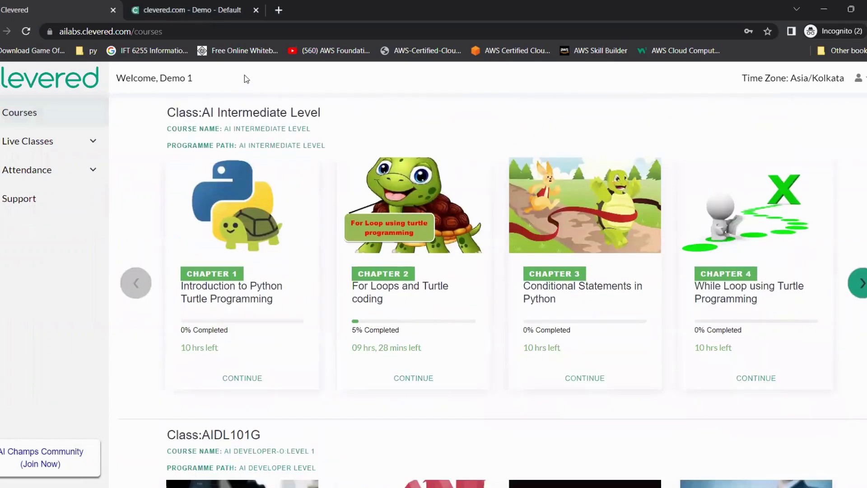
pyautogui.moveTo(339, 109); pyautogui.dragTo(223, 107)
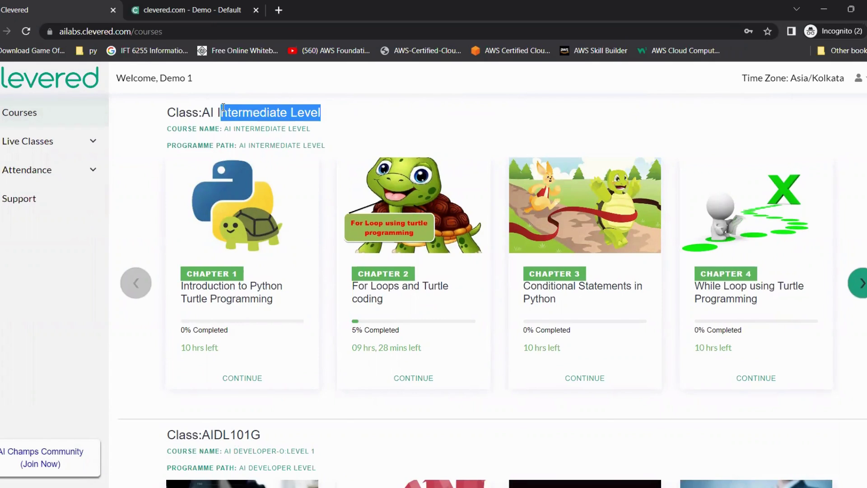
# Open Chapter 3 Conditional Statements in Python, view 'Recap of the racing game', then return to My Courses
pyautogui.click(581, 380)
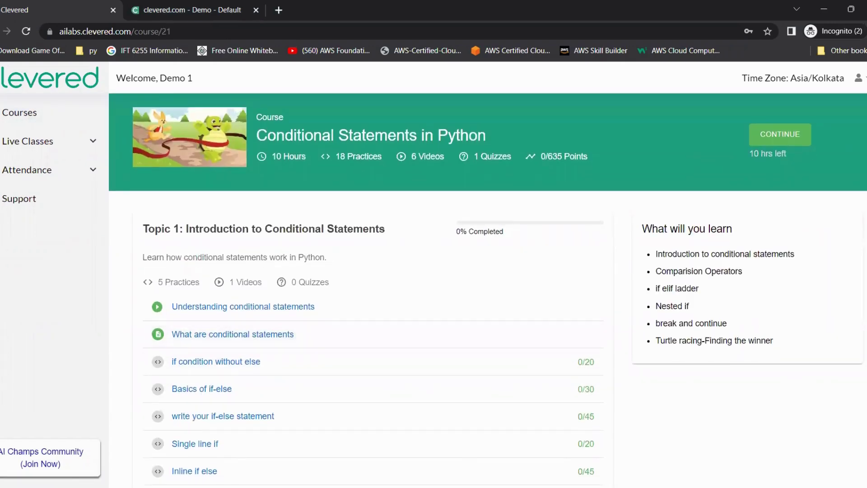
pyautogui.press('End')
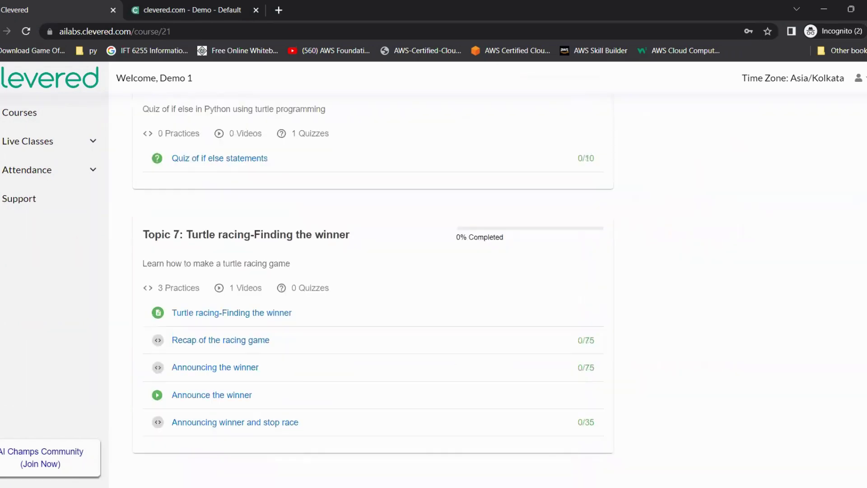
pyautogui.scroll(1, 300, 188)
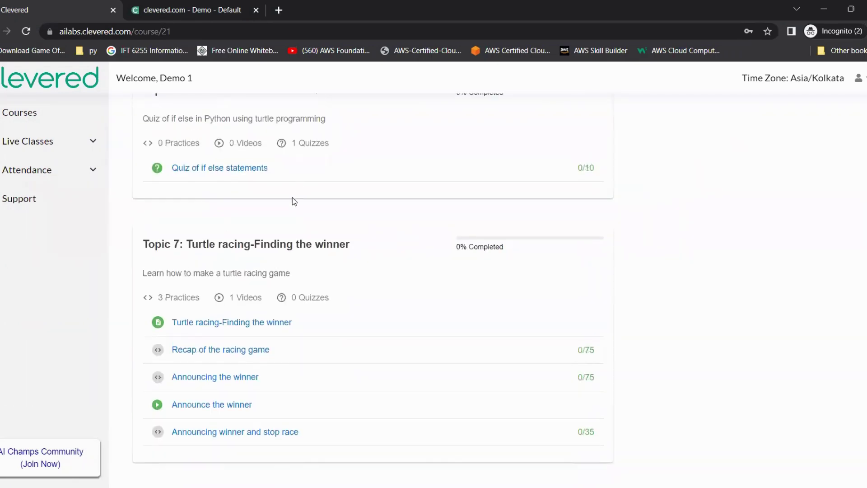
pyautogui.scroll(3, 234, 292)
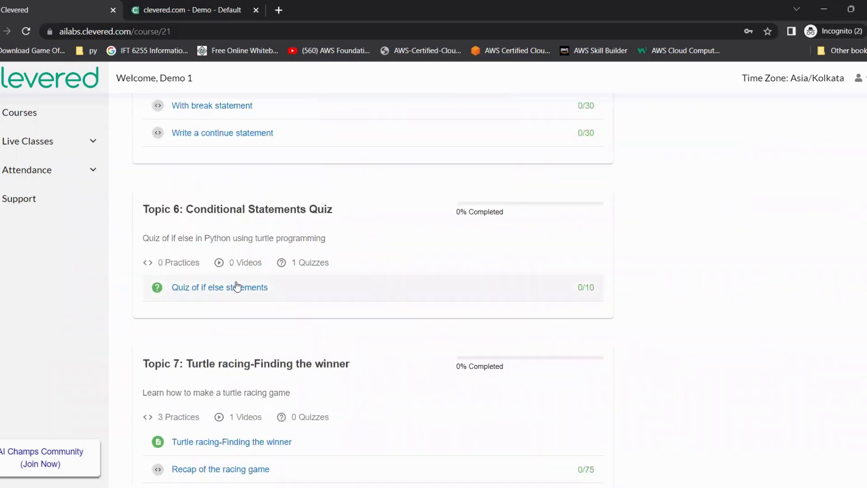
pyautogui.scroll(-3, 237, 287)
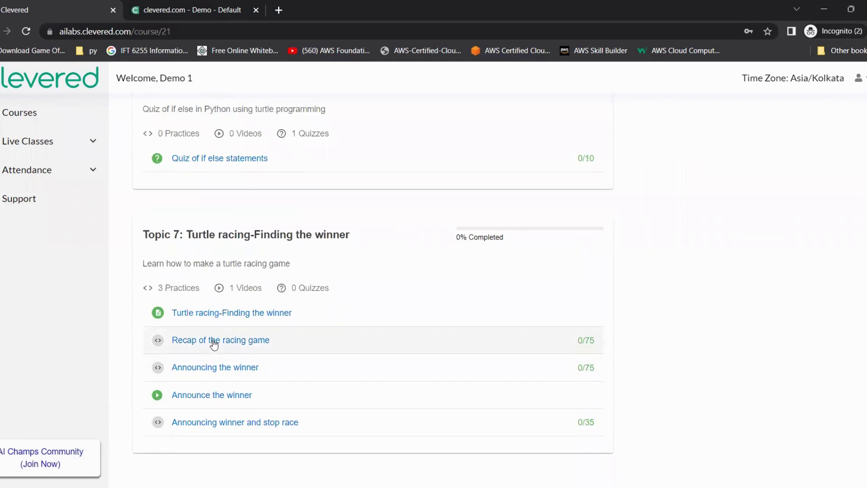
pyautogui.click(211, 344)
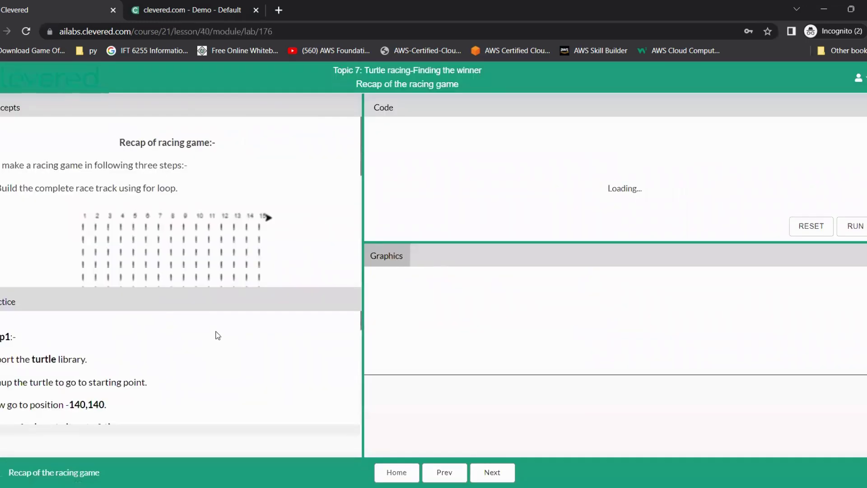
pyautogui.click(1, 87)
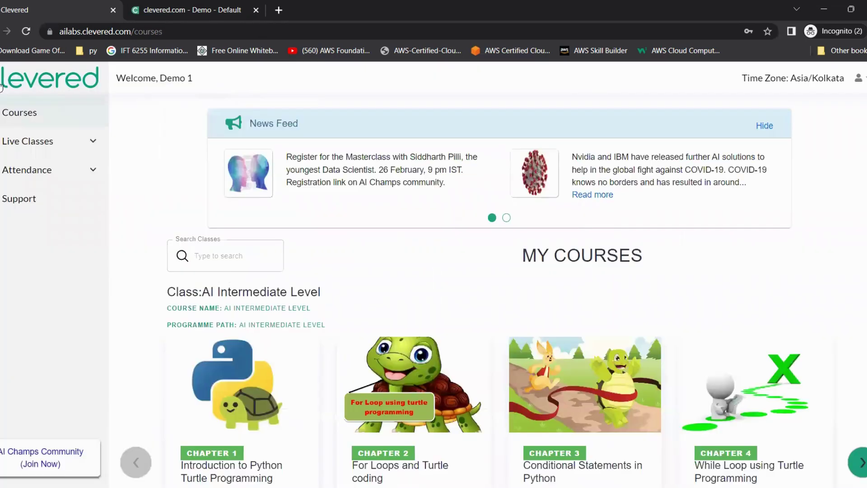
# Scroll My Courses down to the Code your Imagination chapter cards
pyautogui.scroll(-14, 837, 248)
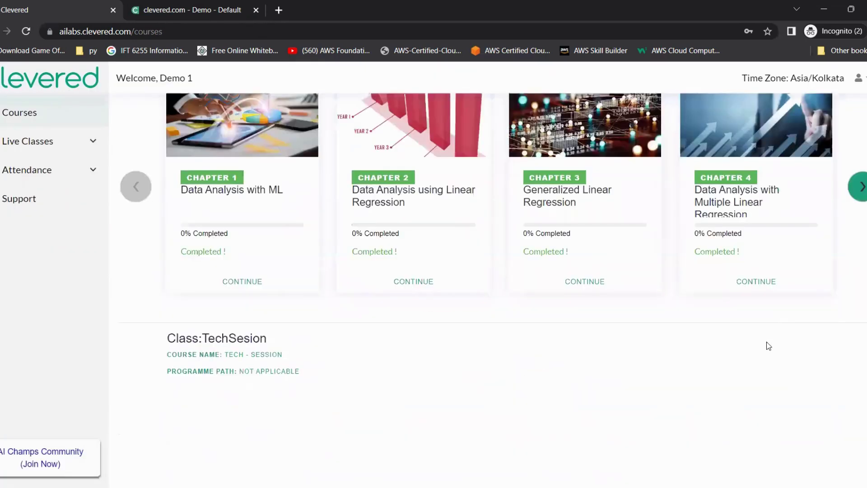
pyautogui.scroll(-15, 771, 334)
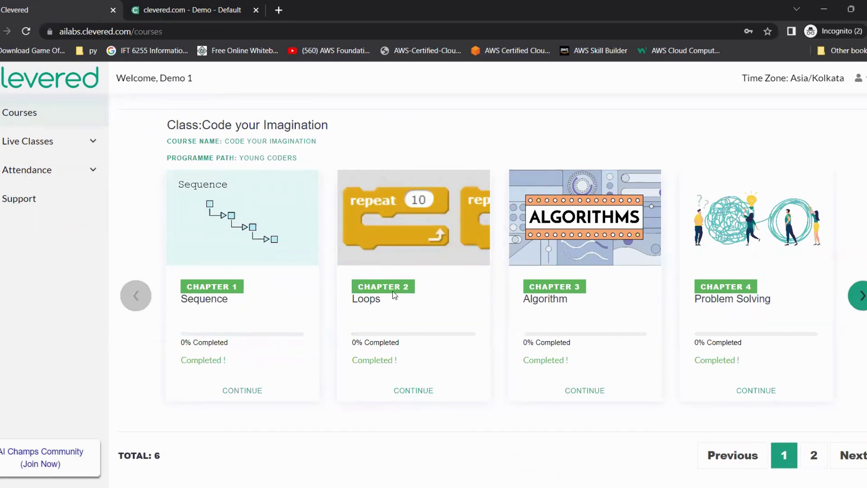
# Open Chapter 2 Loops of Code your Imagination and highlight the 'Topic 5: Homework' heading
pyautogui.click(416, 391)
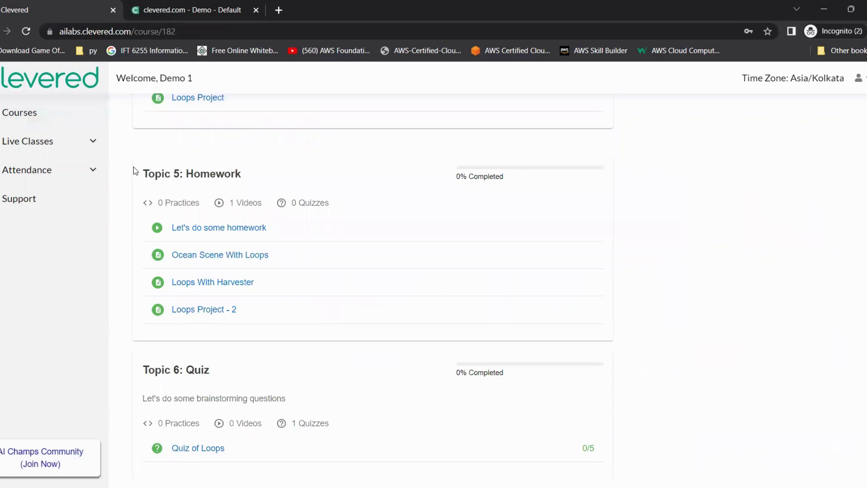
pyautogui.moveTo(136, 172); pyautogui.dragTo(275, 181)
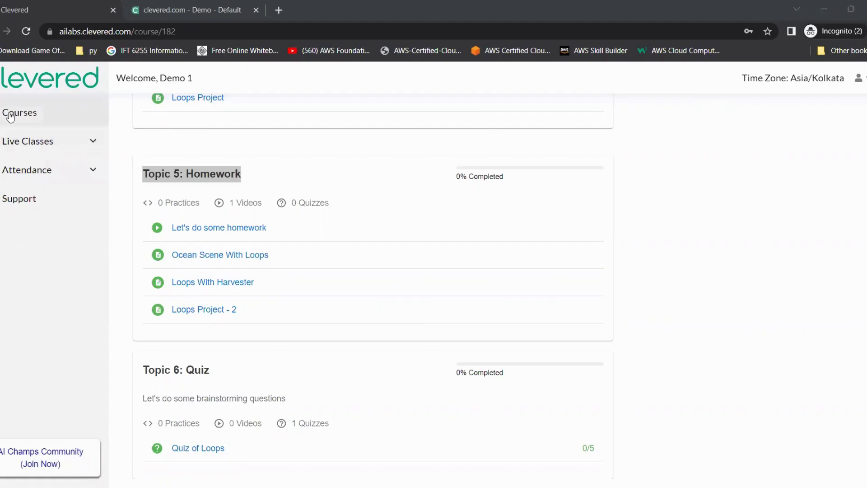
# Go back to Courses, then open My Profile from the user menu
pyautogui.click(12, 117)
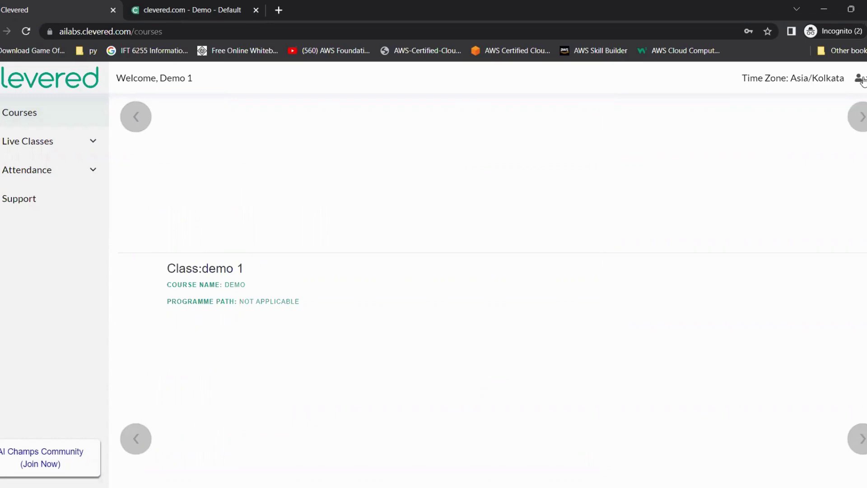
pyautogui.click(860, 80)
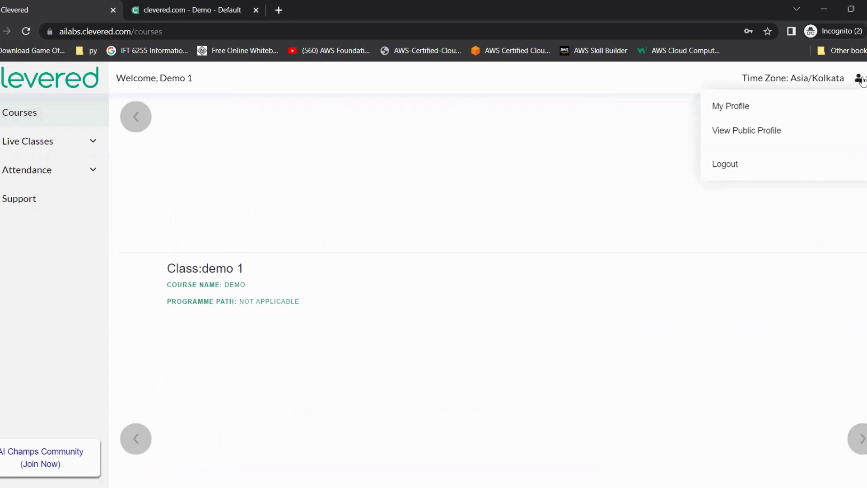
pyautogui.click(760, 112)
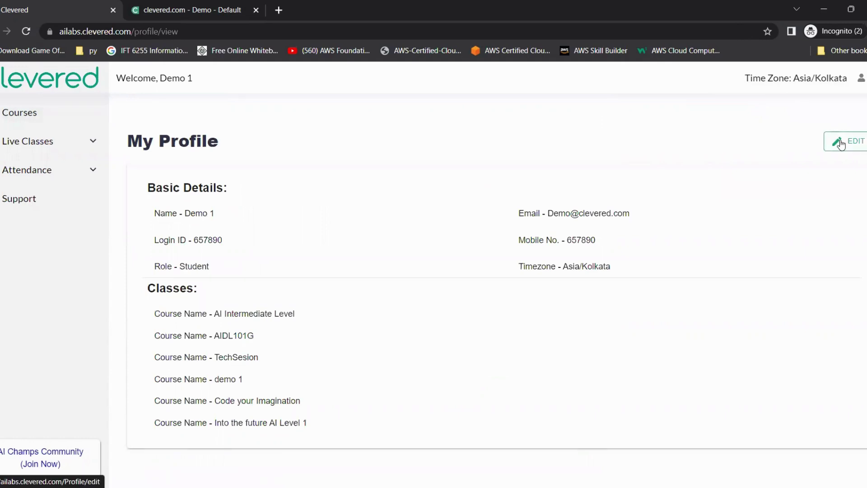
# Open the profile editor and cancel the profile picture upload without choosing a photo
pyautogui.click(841, 143)
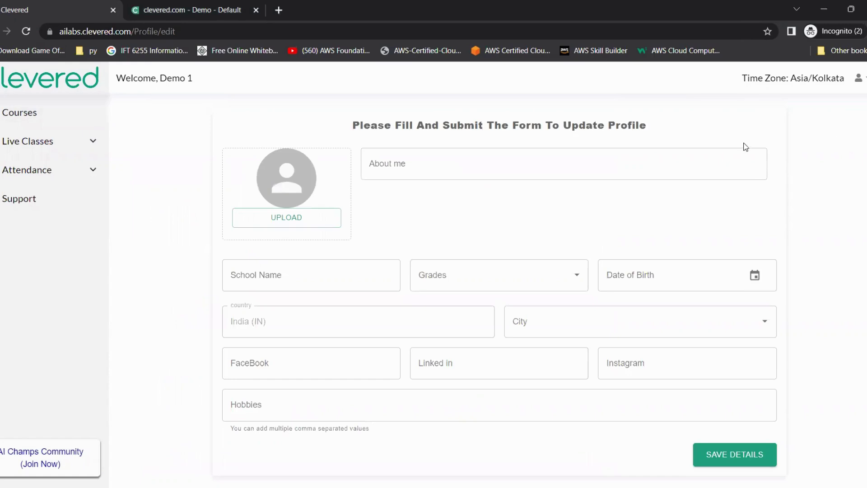
pyautogui.click(301, 218)
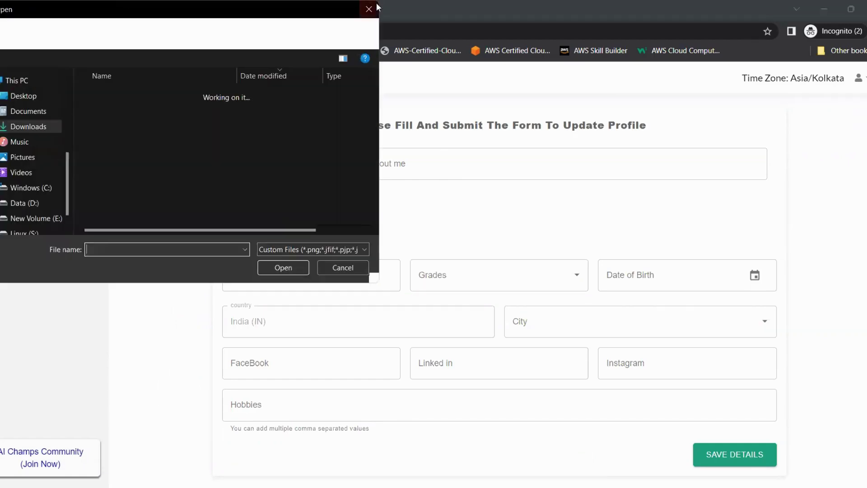
pyautogui.click(369, 9)
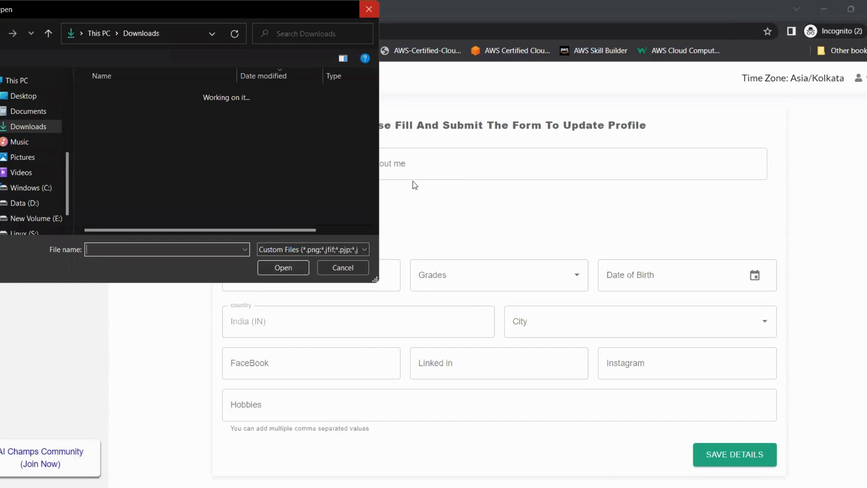
# Enter 'I am a jovial child.' in the About me field, fixing the typo
pyautogui.click(431, 178)
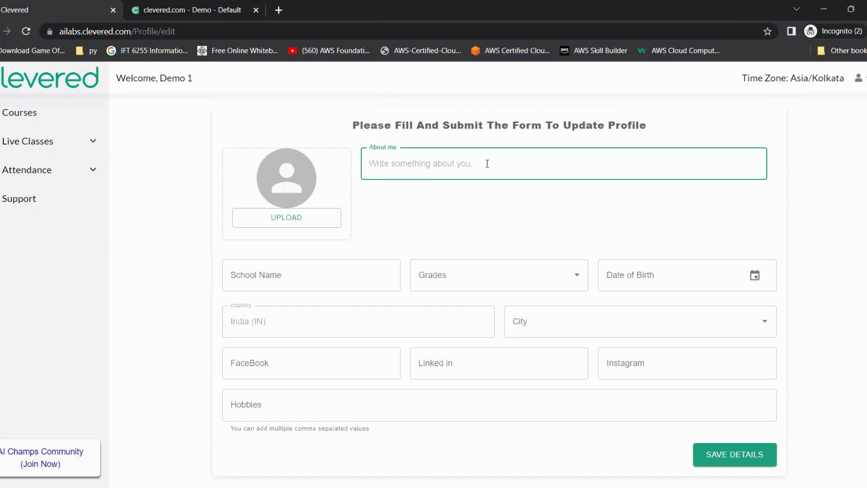
pyautogui.write('I am a ha')
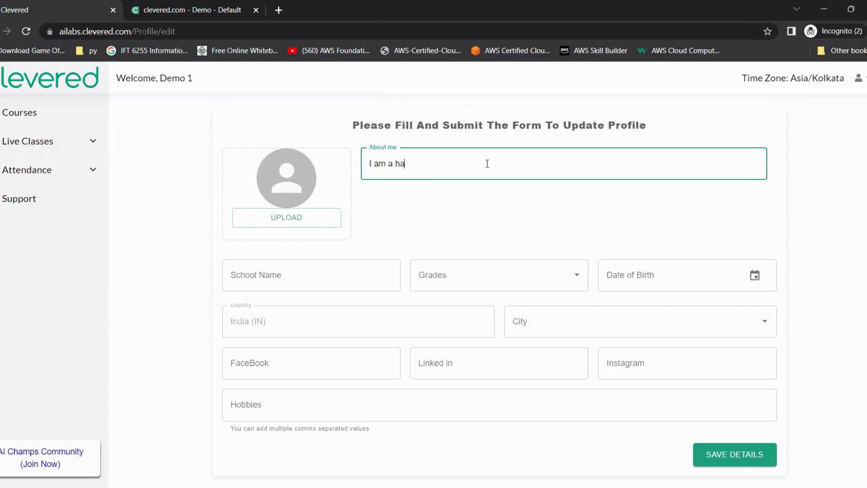
pyautogui.press('BackSpace')
pyautogui.press('BackSpace')
pyautogui.write('jovial child.')
# Step through the School Name, Grade, Date of Birth, Country, City and social link fields
pyautogui.click(299, 270)
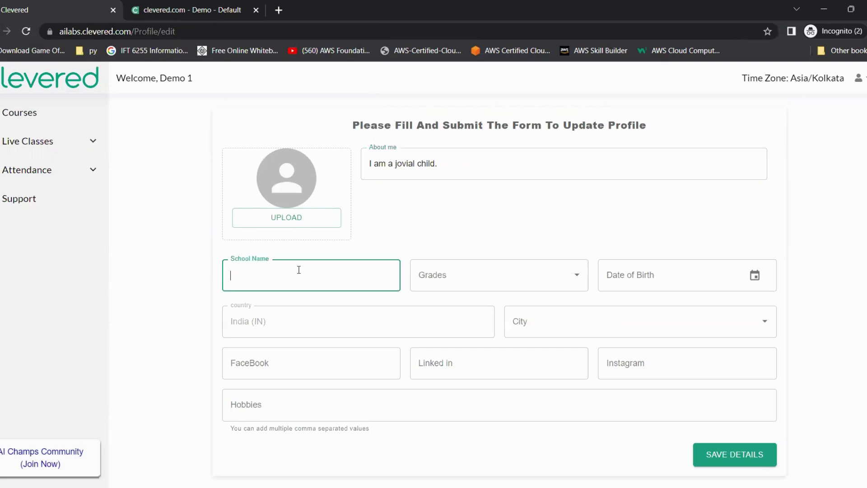
pyautogui.click(451, 275)
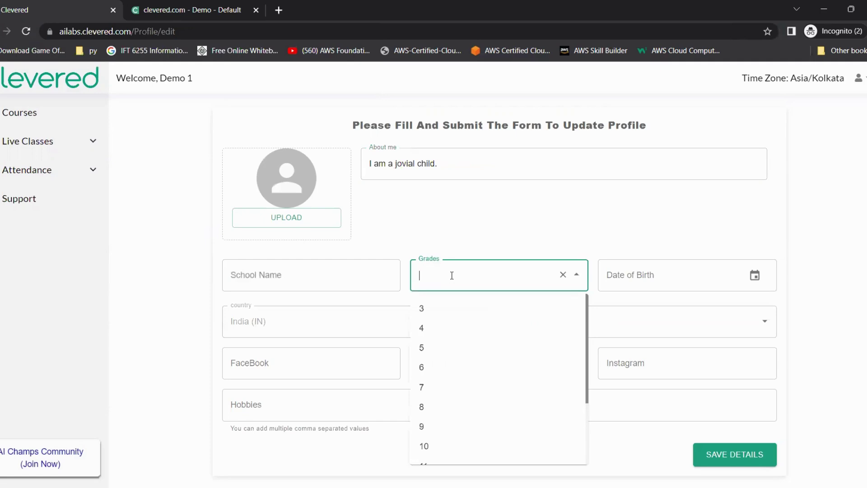
pyautogui.click(697, 284)
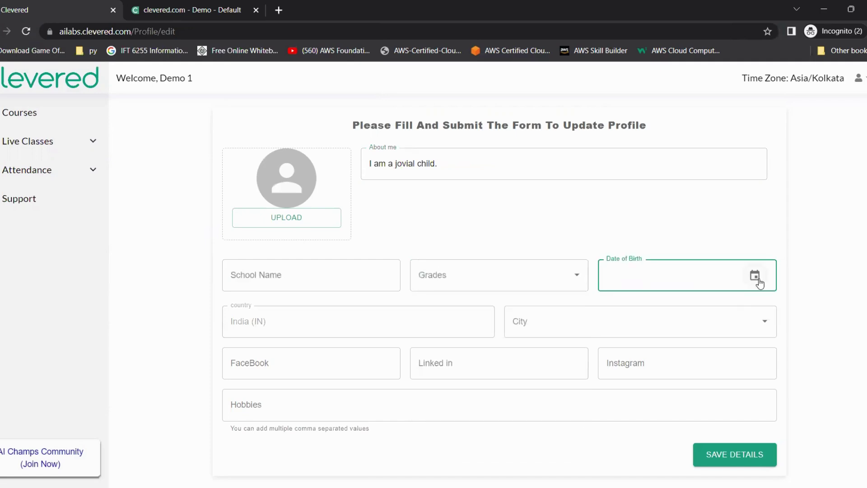
pyautogui.click(309, 323)
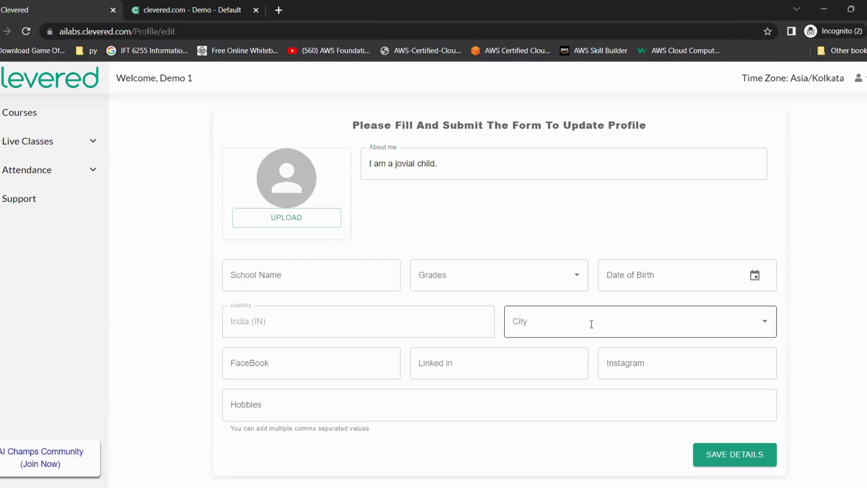
pyautogui.click(565, 310)
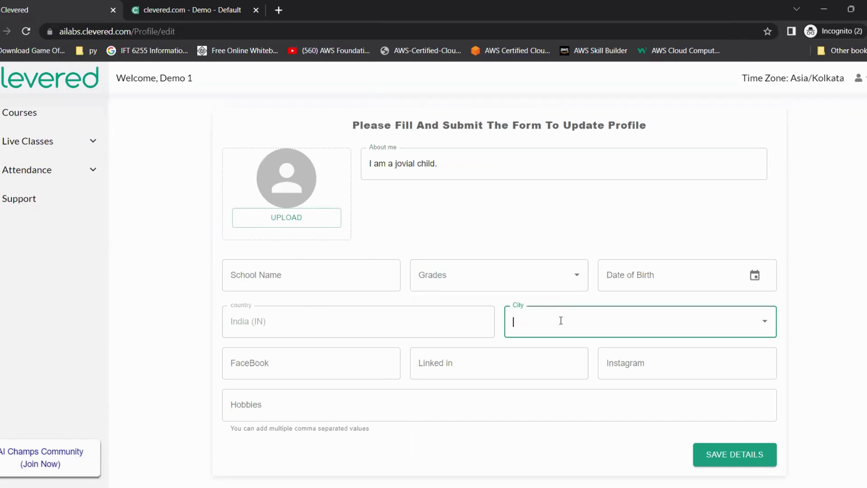
pyautogui.click(290, 357)
pyautogui.click(488, 350)
pyautogui.click(659, 354)
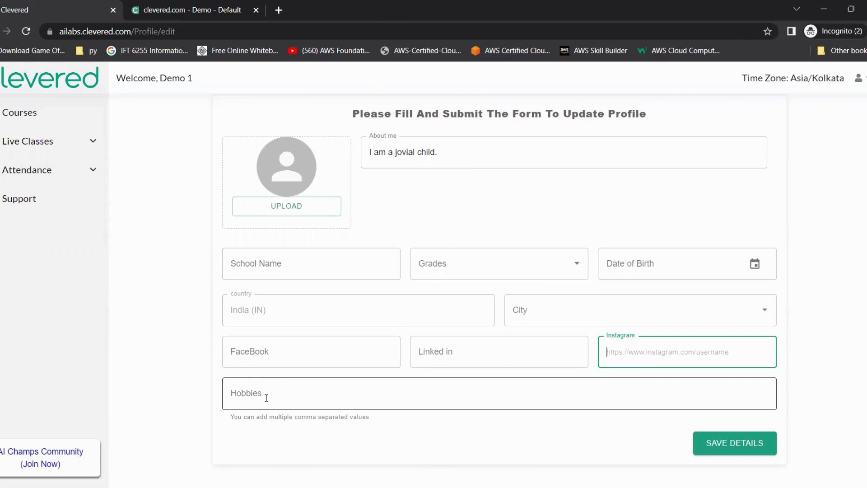
# Enter 'Dancing, Singing' as the hobbies, correcting the misspelling
pyautogui.click(267, 398)
pyautogui.write('Dancon')
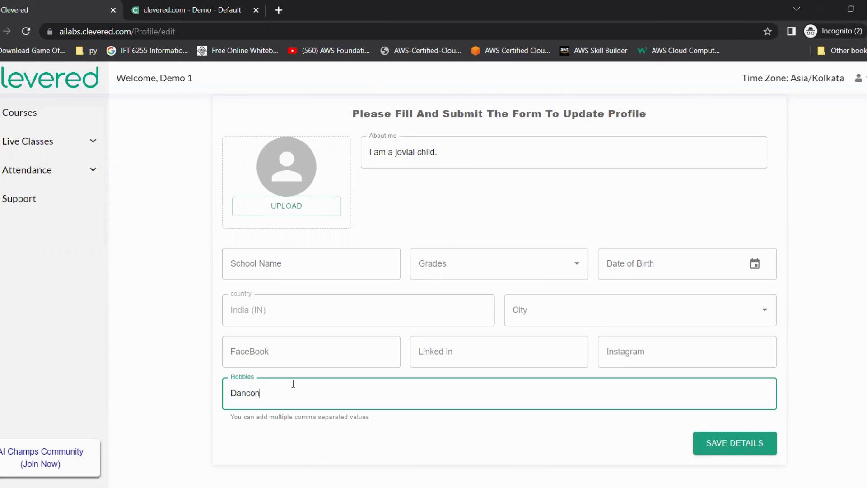
pyautogui.press('BackSpace')
pyautogui.press('BackSpace')
pyautogui.write('ing, Singing')
# Open the public profile from the account menu and select its full web address
pyautogui.click(859, 81)
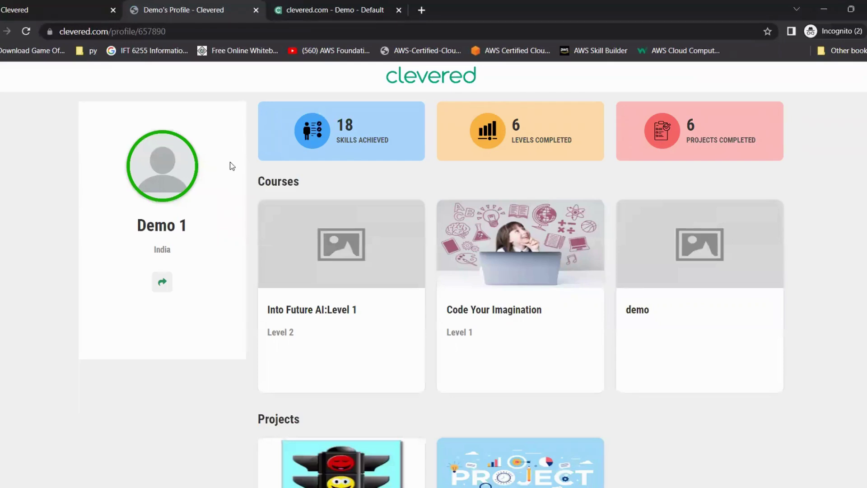
pyautogui.click(191, 32)
pyautogui.tripleClick(95, 31)
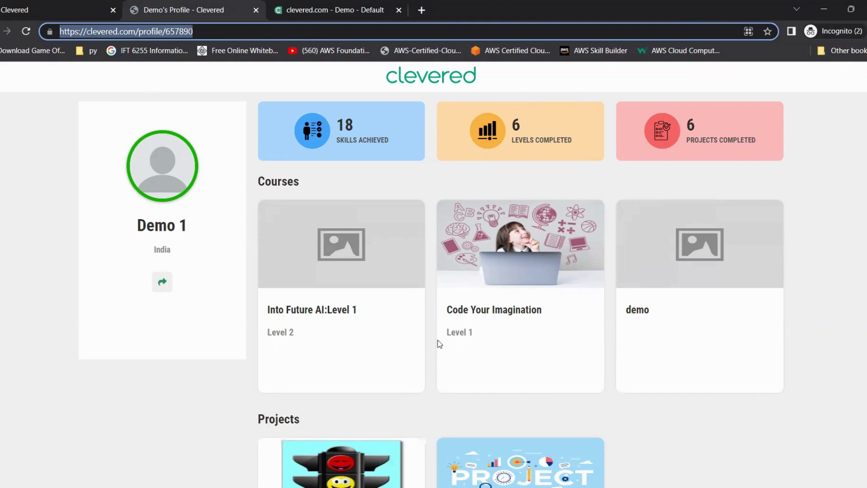
# Scroll through the public profile's courses and projects
pyautogui.scroll(-5, 492, 353)
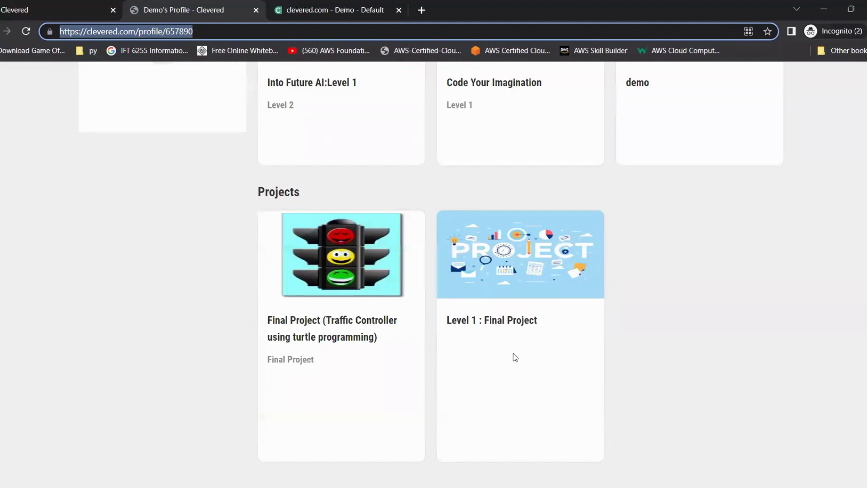
pyautogui.scroll(3, 514, 354)
pyautogui.scroll(-3, 513, 353)
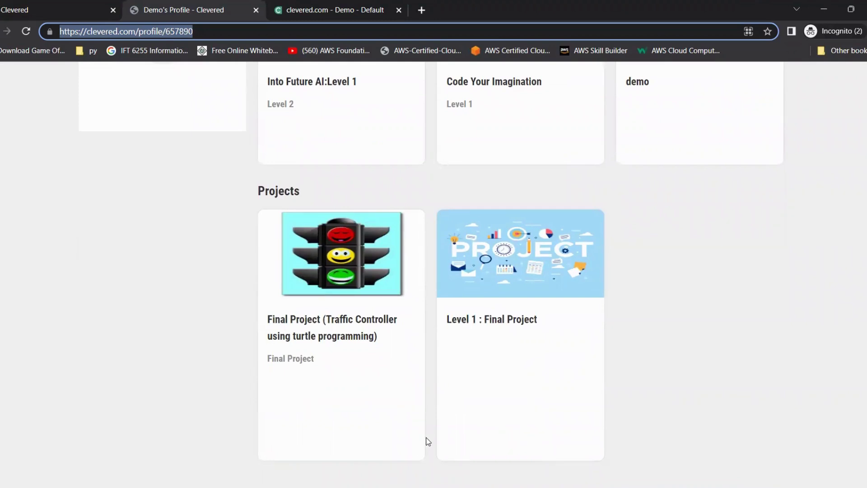
pyautogui.scroll(6, 427, 441)
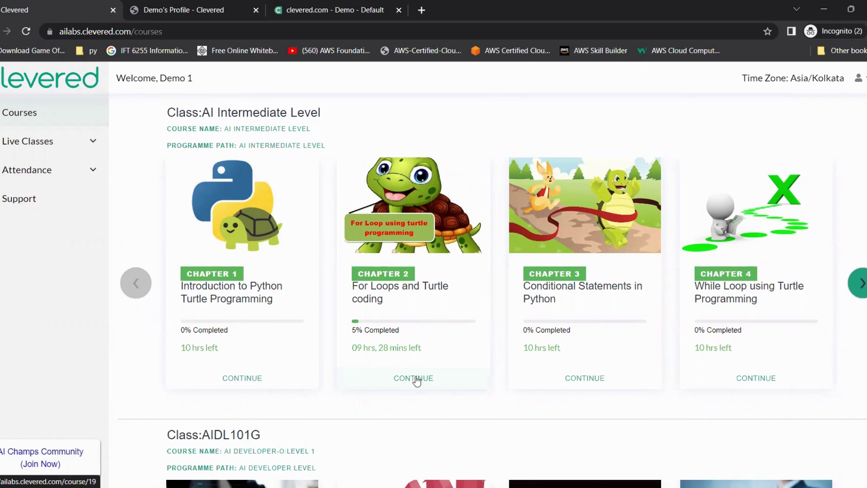
# Continue the Sequence chapter of Code your Imagination and open the Introduction to Sequence lesson
pyautogui.scroll(-8, 413, 379)
pyautogui.scroll(-16, 420, 381)
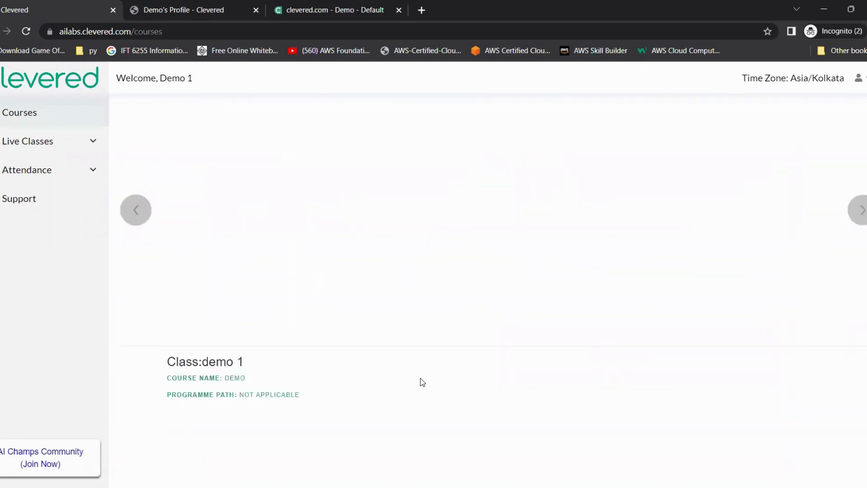
pyautogui.scroll(-2, 408, 383)
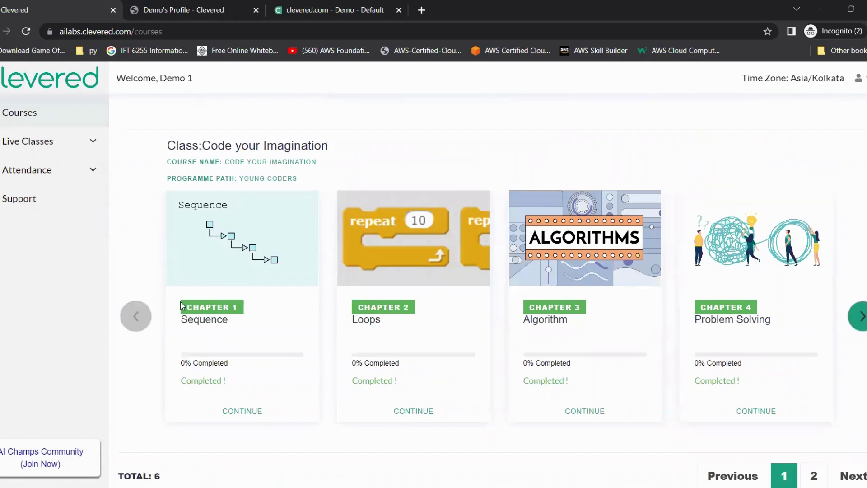
pyautogui.click(241, 412)
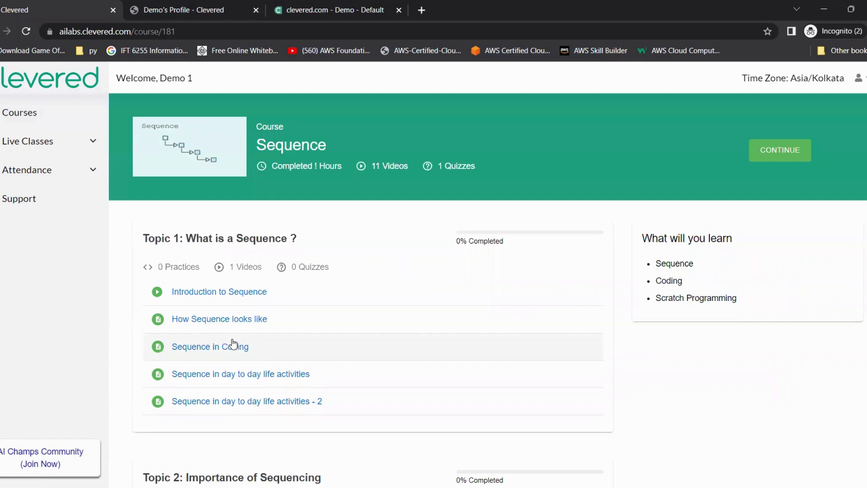
pyautogui.scroll(-2, 232, 319)
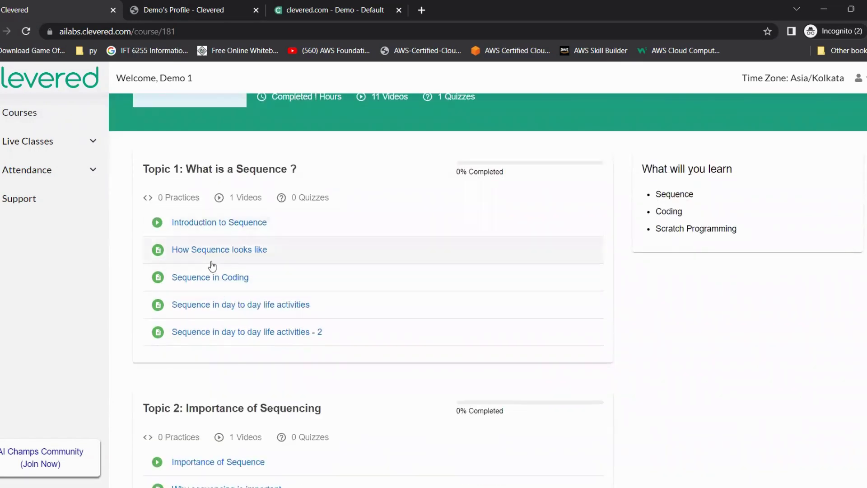
pyautogui.click(250, 226)
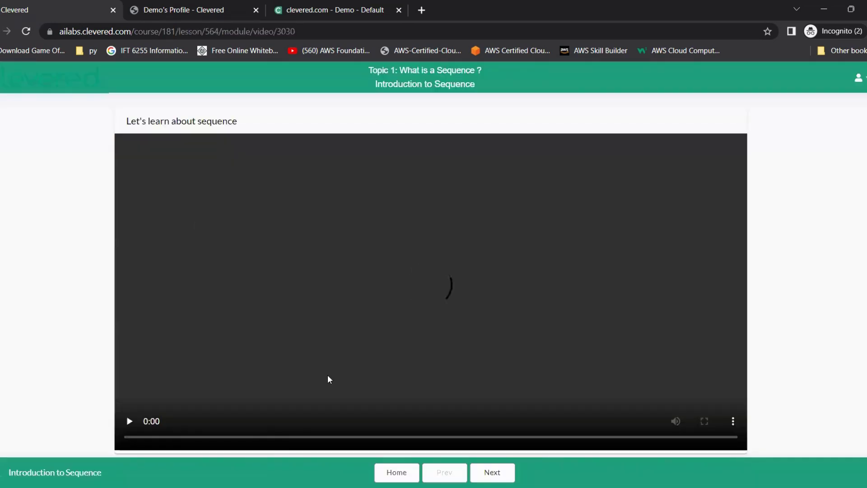
# Skip the Introduction to Sequence video ahead to 0:18, then pause it at 0:41
pyautogui.scroll(-1, 248, 405)
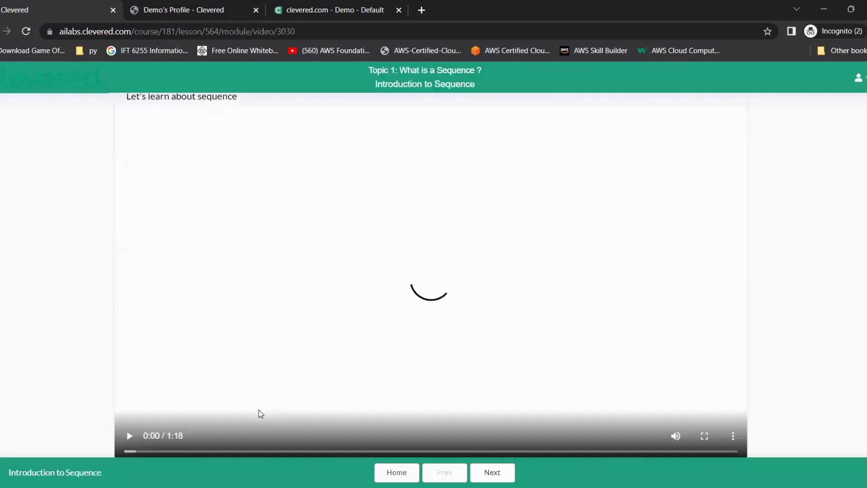
pyautogui.scroll(-1, 264, 422)
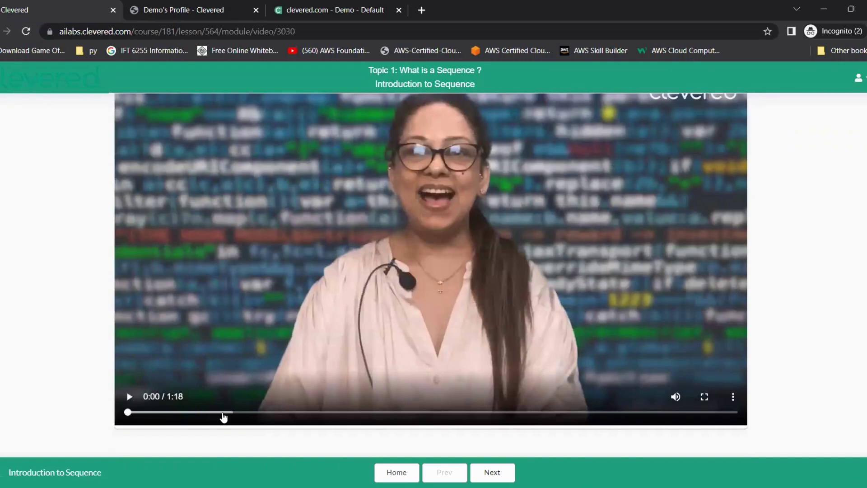
pyautogui.click(223, 412)
pyautogui.click(267, 413)
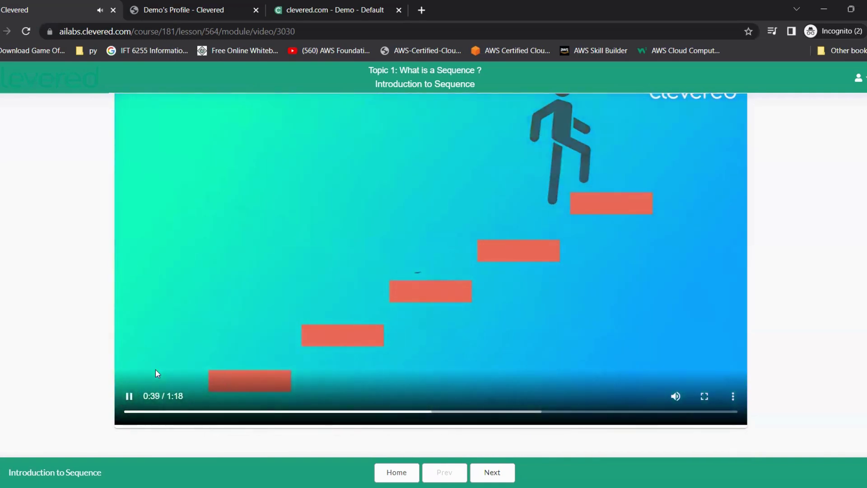
pyautogui.click(131, 396)
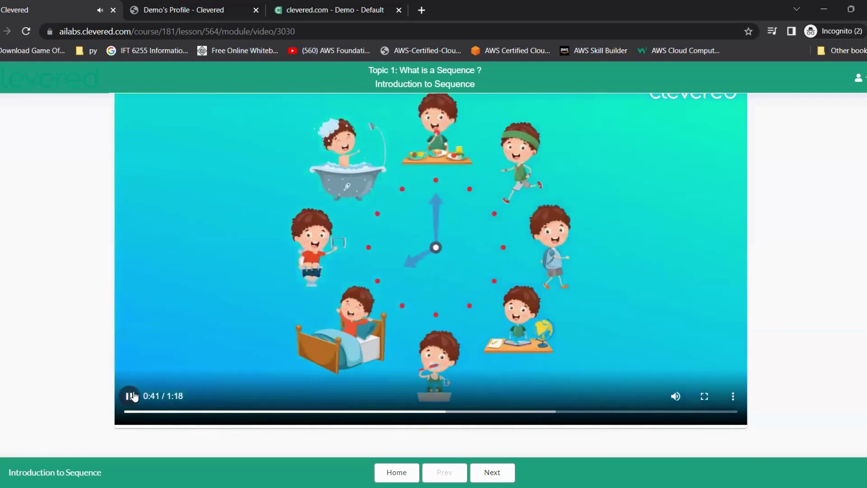